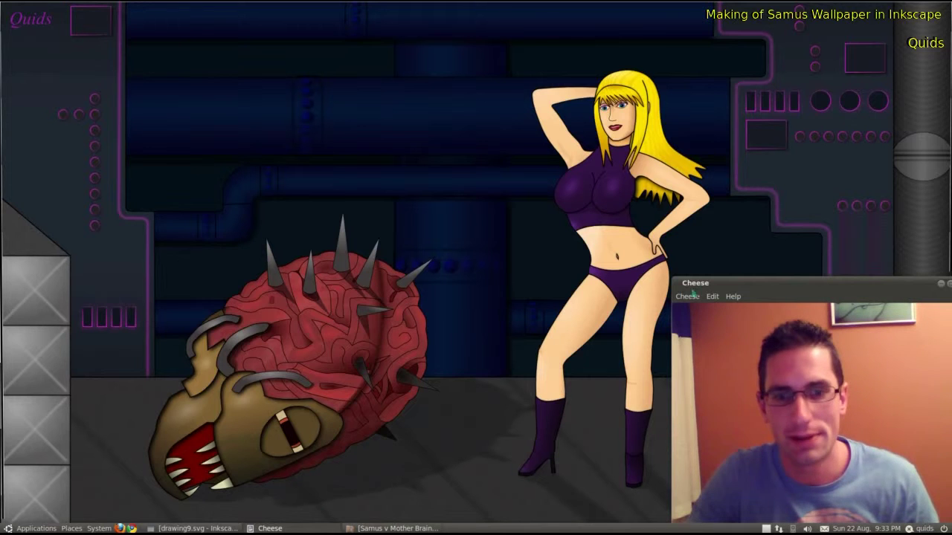
- Minimize the Cheese webcam window to reveal the wallpaper, then restore the Samus v Mother Brain folder
left_click(942, 285)
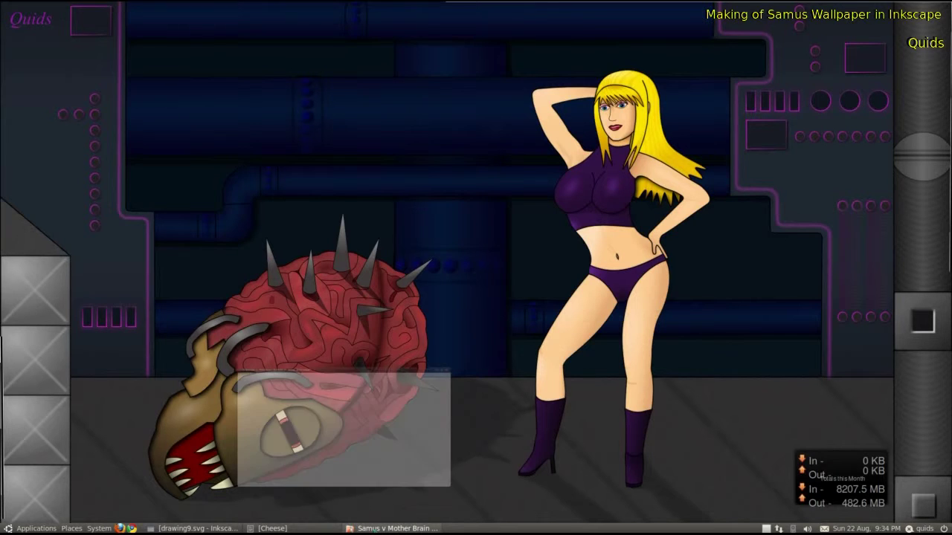
left_click(394, 529)
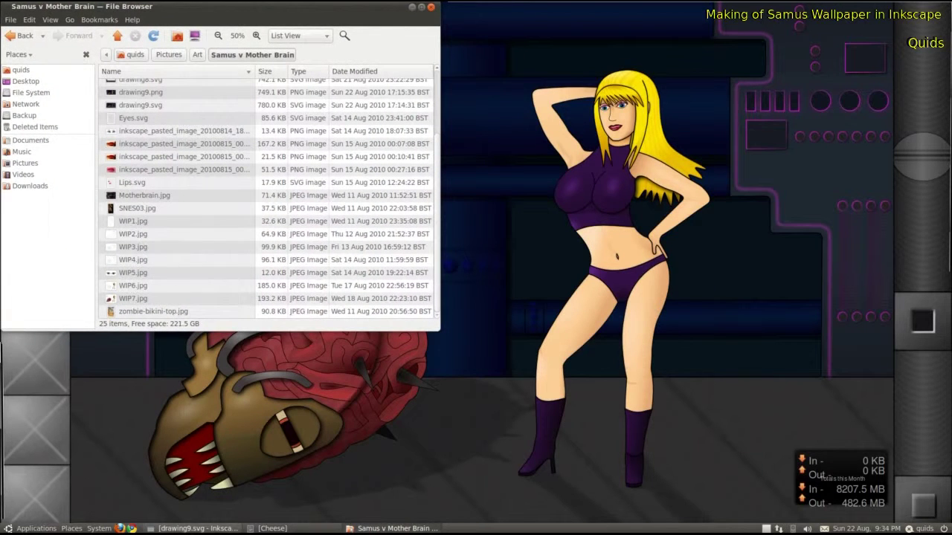
- Bring Cheese back and open Motherbrain.jpg from the folder in the image viewer
left_click(272, 529)
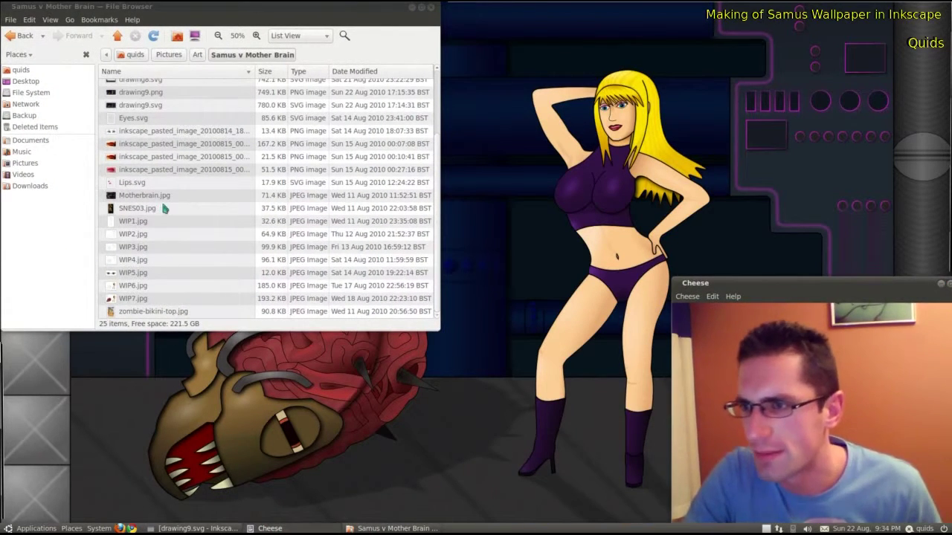
scroll(160, 253, "up", 2)
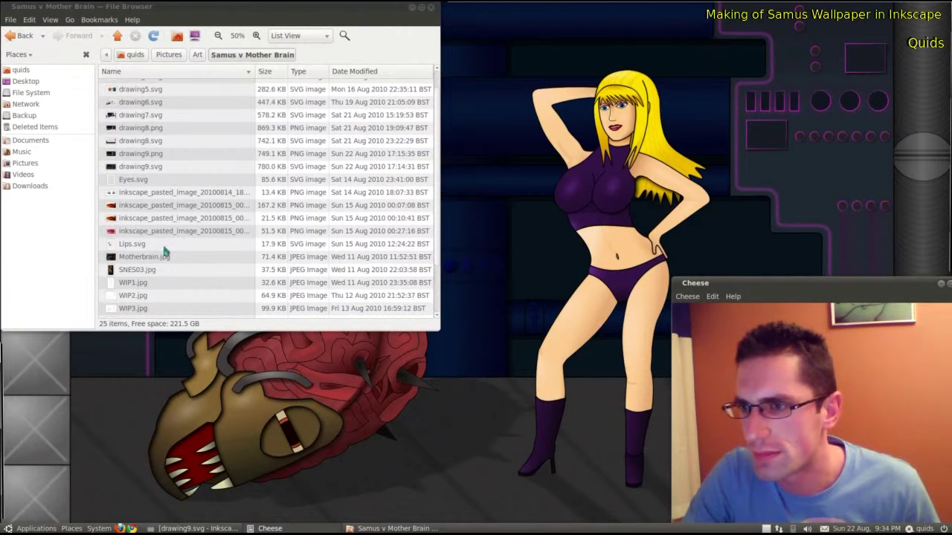
double_click(164, 258)
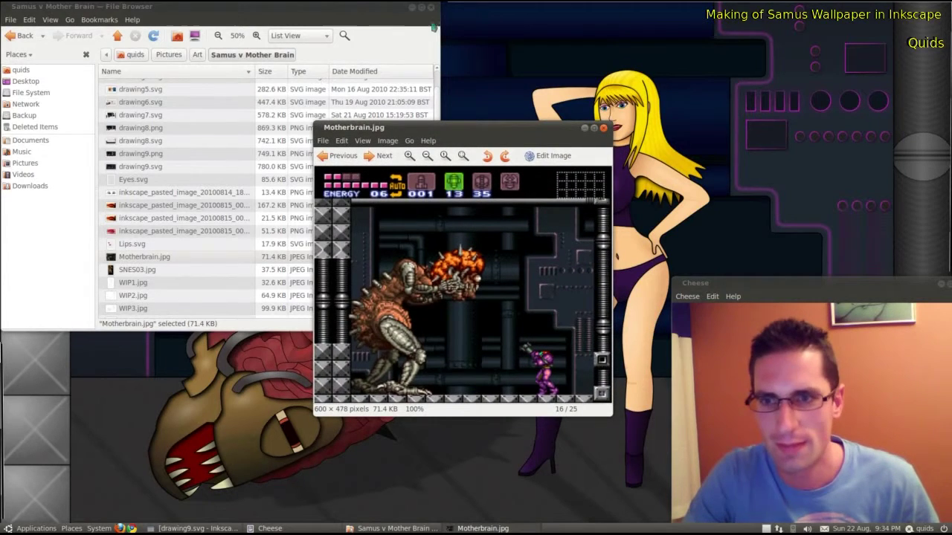
- Minimize the File Browser, move the Motherbrain.jpg viewer to the top-left, then close it
left_click(411, 7)
left_click_drag(455, 128, 385, 6)
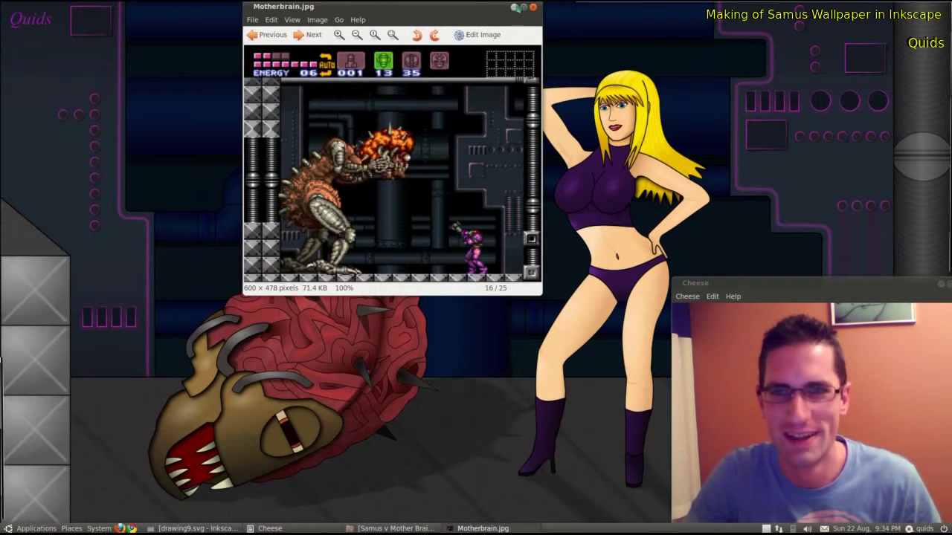
left_click(533, 7)
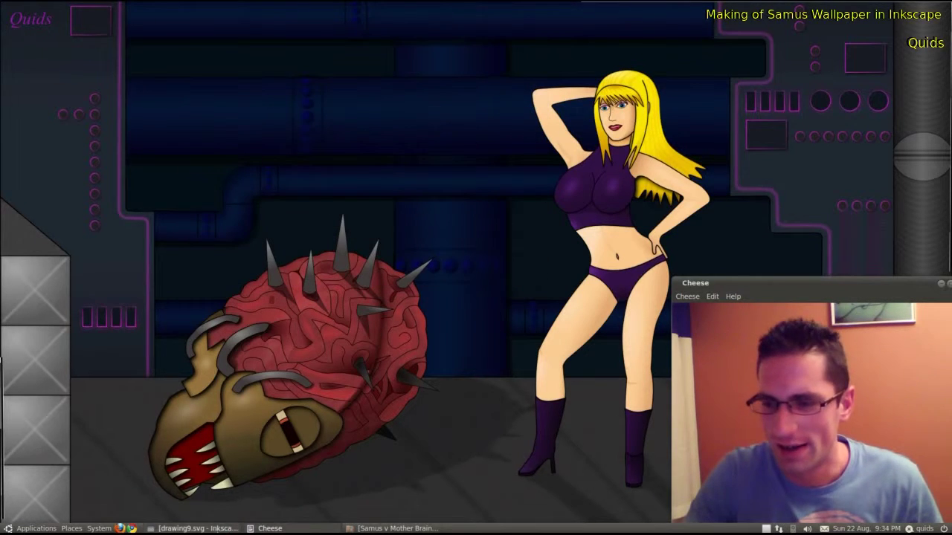
- Bring the drawing9.svg Inkscape window to the front from the taskbar
left_click(197, 529)
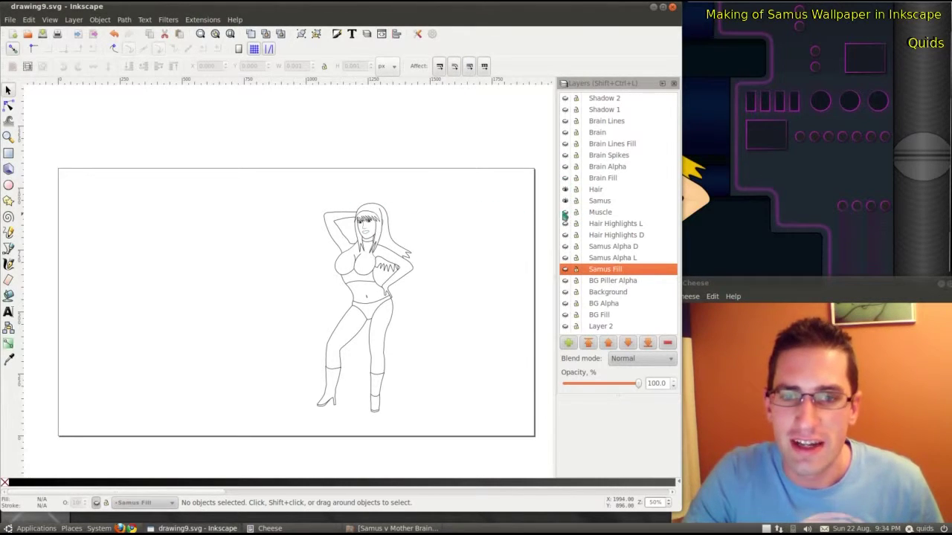
- Show the Samus Fill and Samus Alpha D layers, toggling Samus Fill off and on to compare
left_click(565, 270)
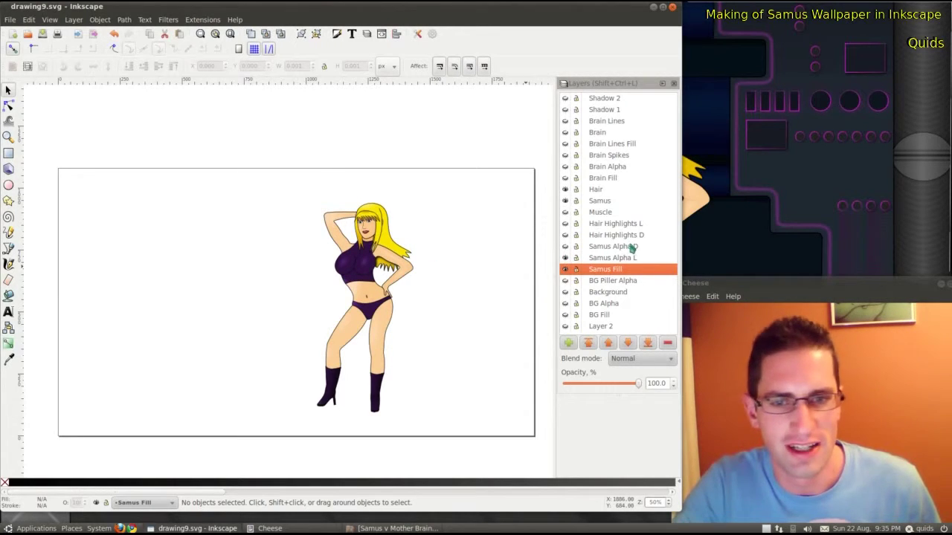
left_click(566, 248)
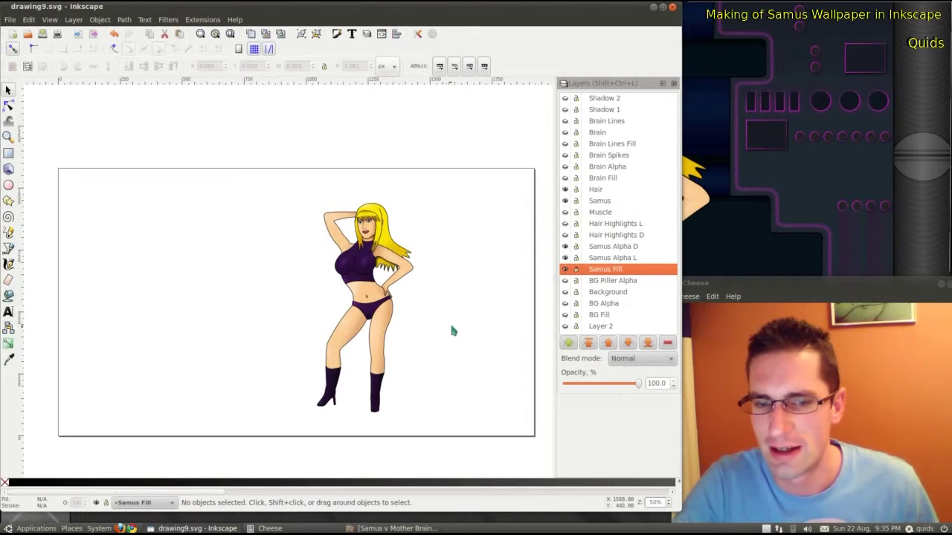
left_click(566, 269)
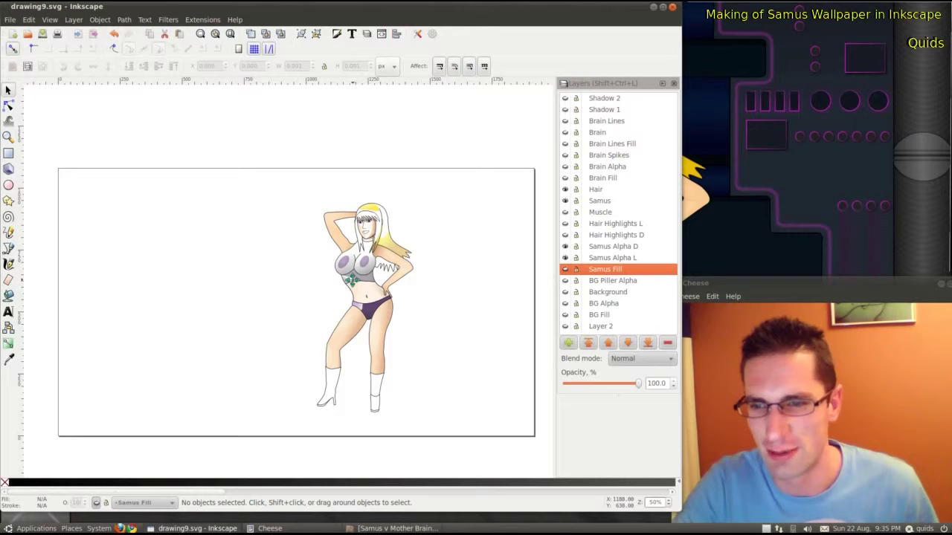
left_click(565, 269)
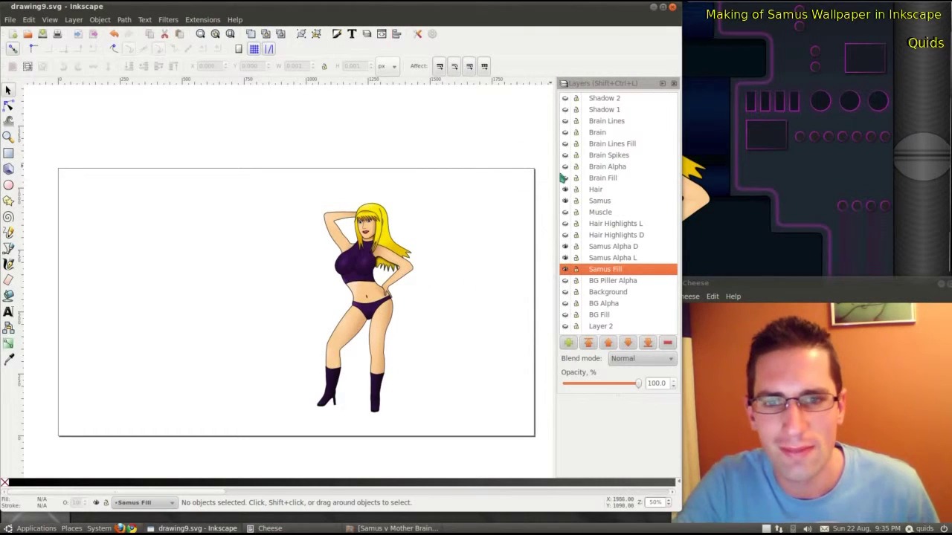
- Show the Brain, Brain Spikes, Brain Lines Fill, Brain Lines, Brain Alpha and Brain Fill layers
left_click(565, 133)
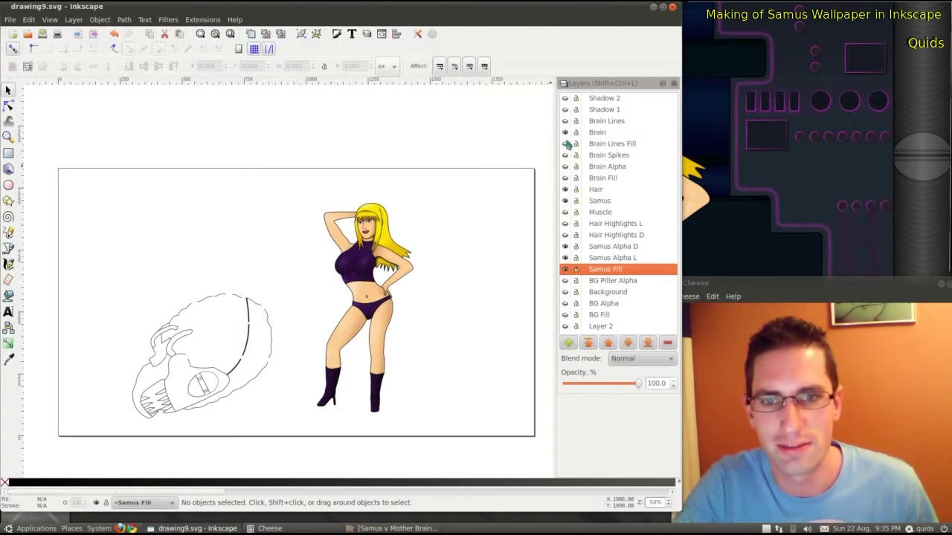
left_click(566, 155)
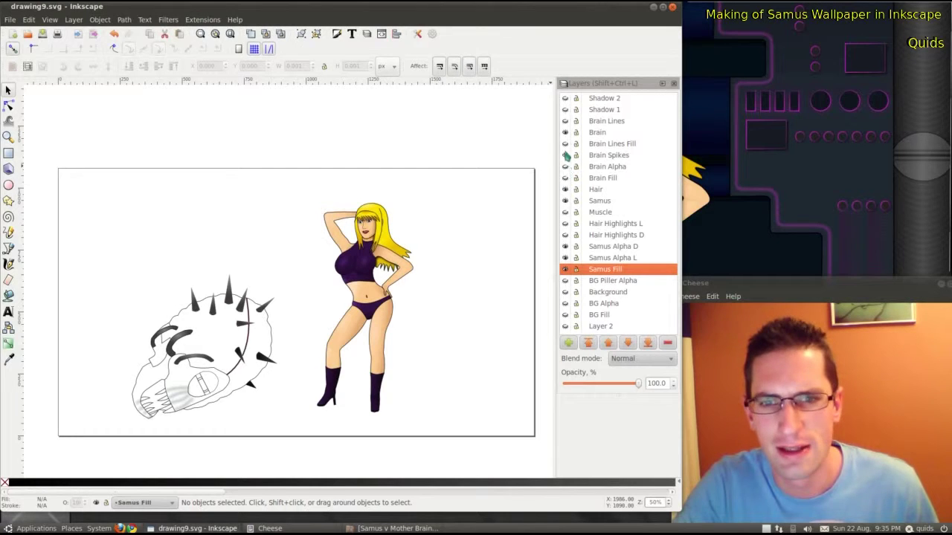
left_click(565, 145)
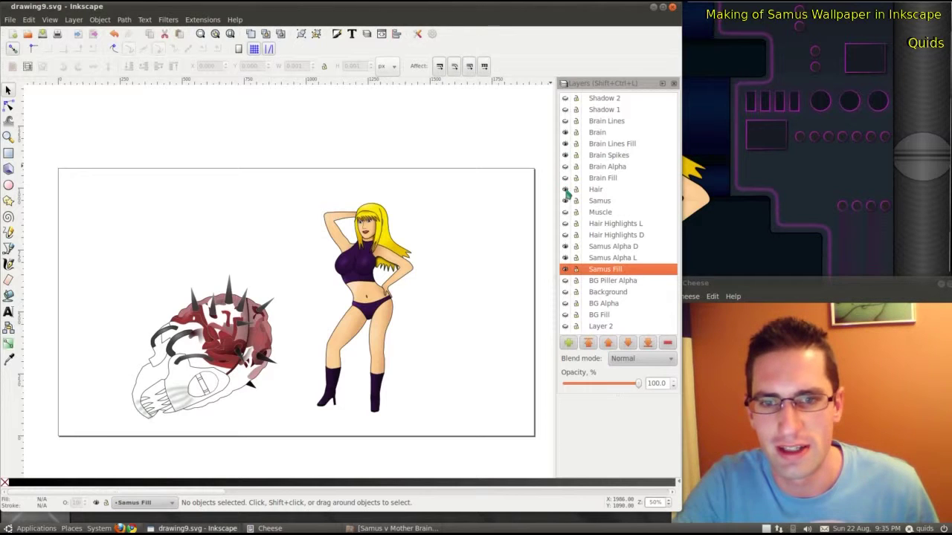
left_click(565, 121)
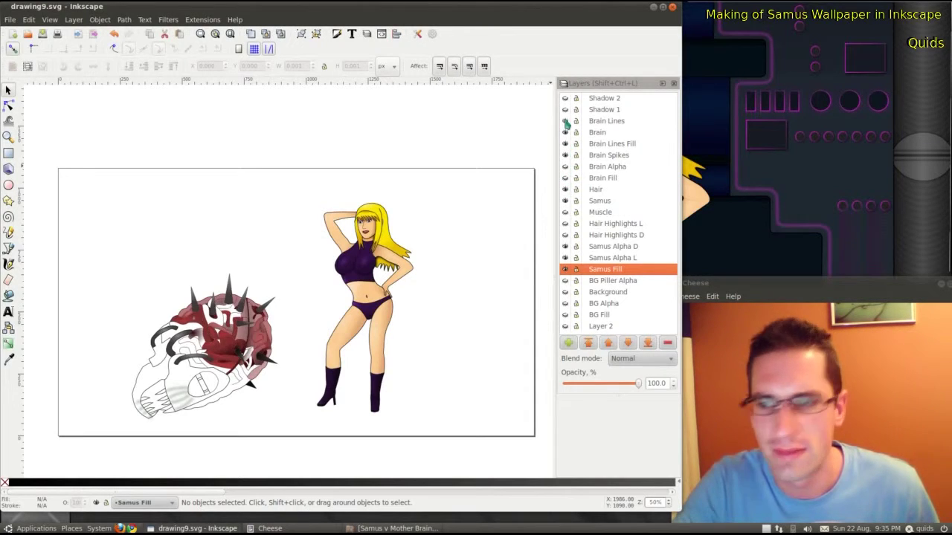
left_click(565, 168)
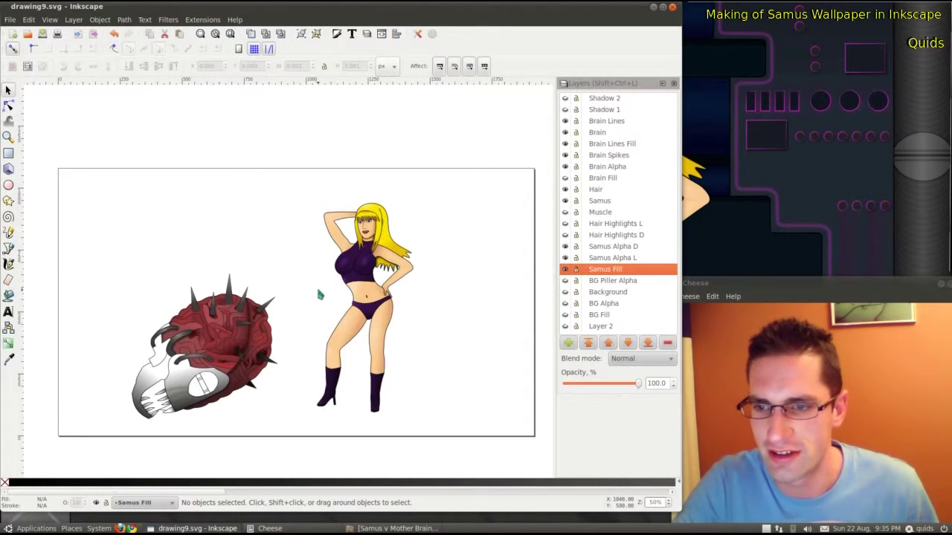
left_click(566, 179)
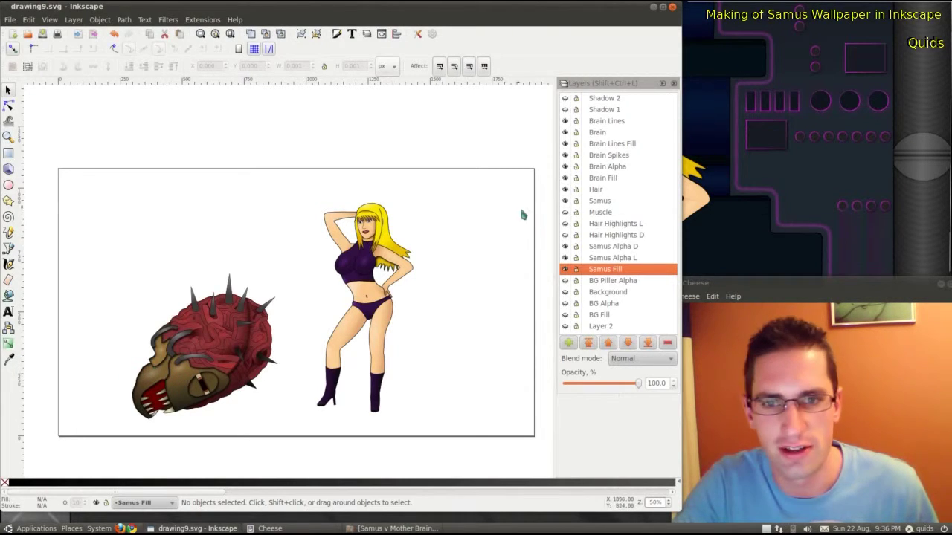
- Hide the Brain Alpha, Brain Spikes and Brain Lines Fill detail layers again
left_click(565, 166)
left_click(565, 155)
left_click(565, 144)
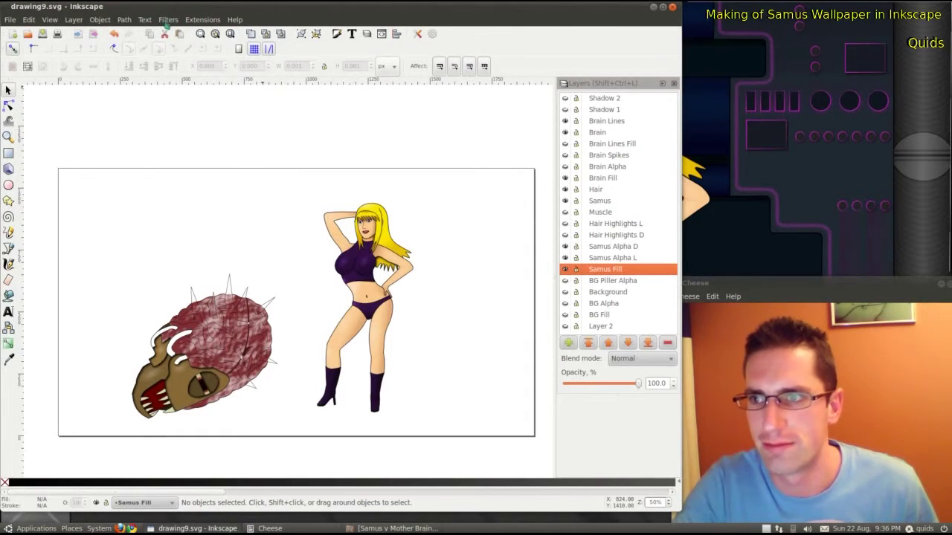
left_click(168, 20)
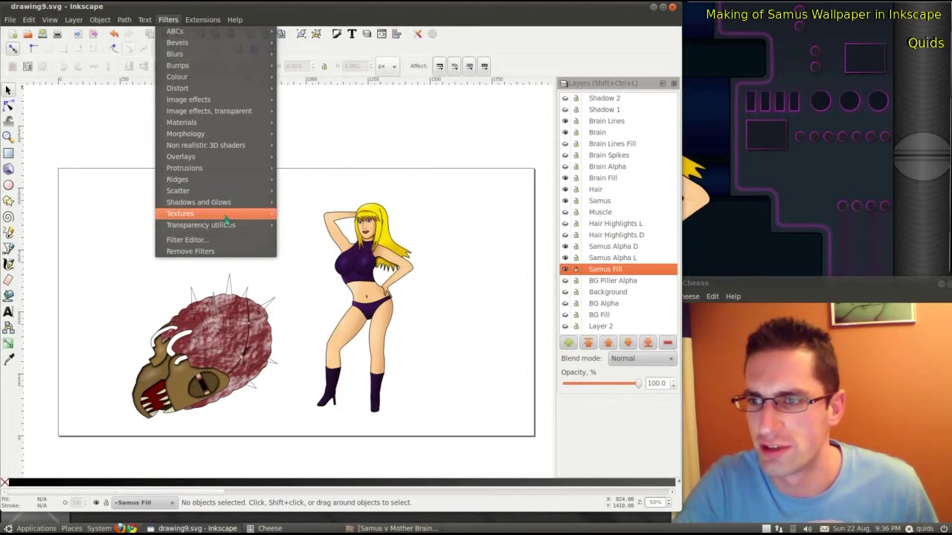
mouse_move(227, 217)
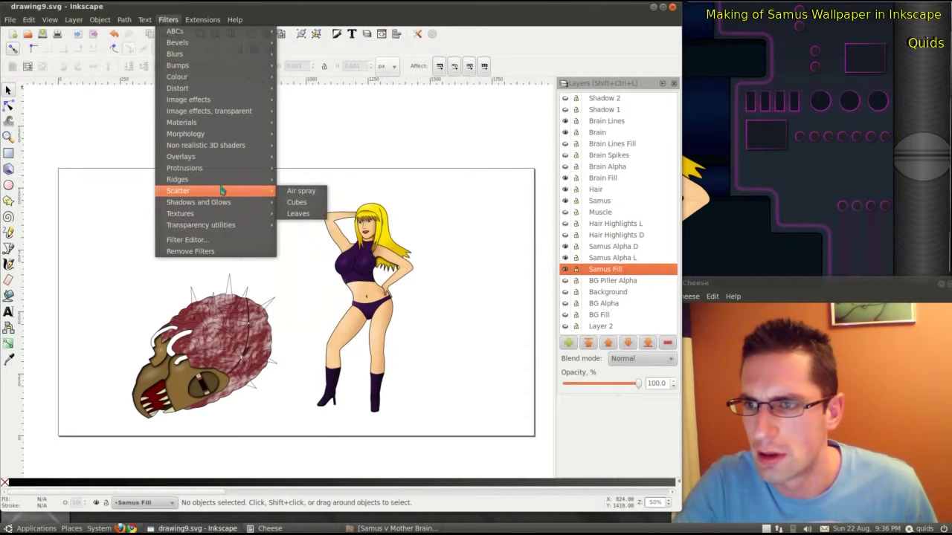
mouse_move(221, 165)
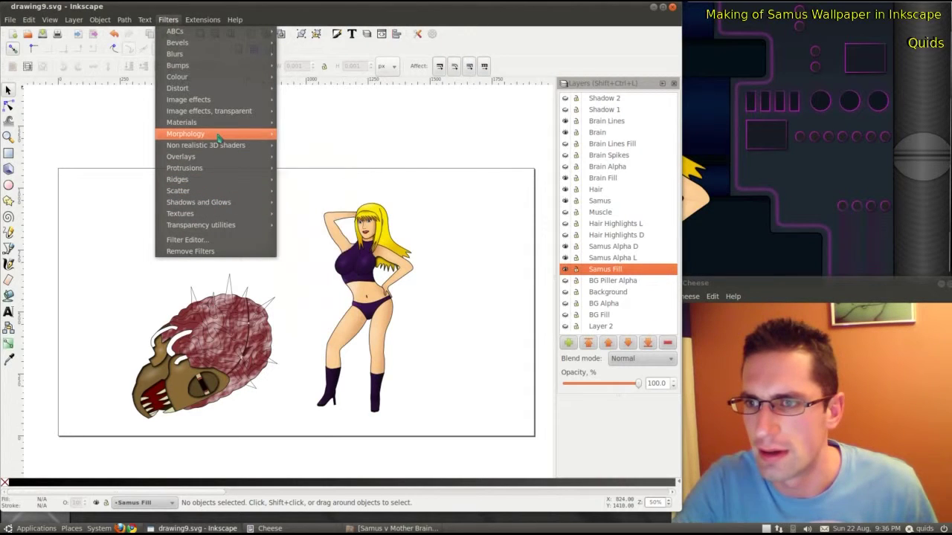
mouse_move(235, 20)
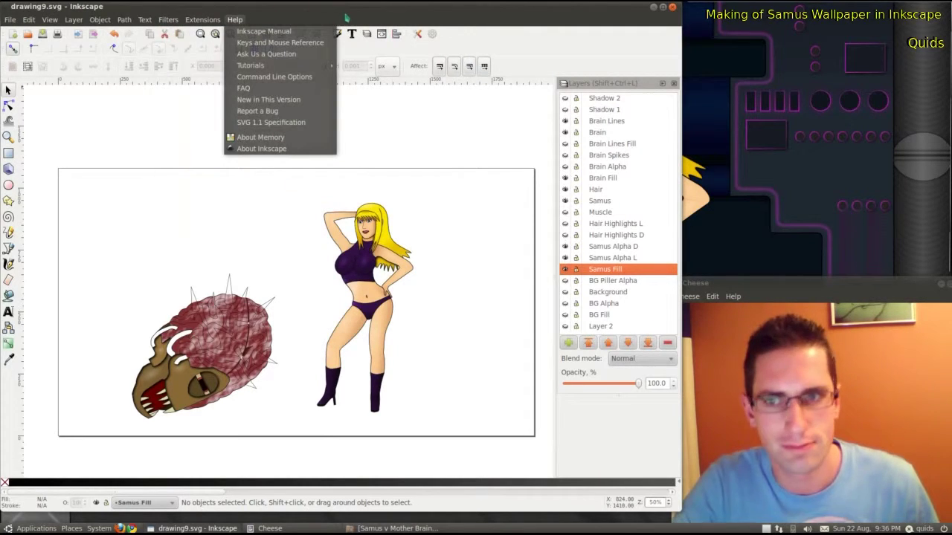
left_click(430, 36)
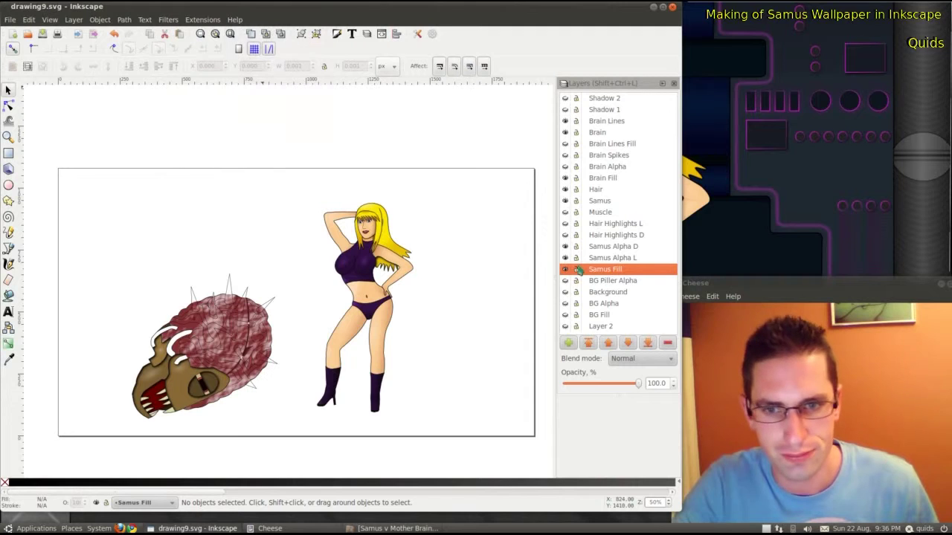
- Hide the Brain and Samus layers, then show the Background layer's machinery line art
left_click(565, 201)
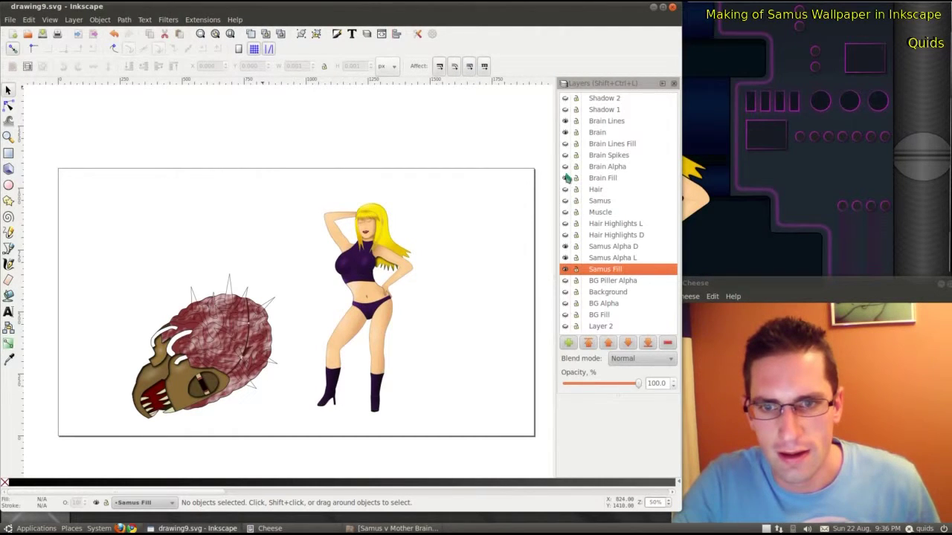
left_click(565, 178)
left_click(565, 134)
left_click(565, 120)
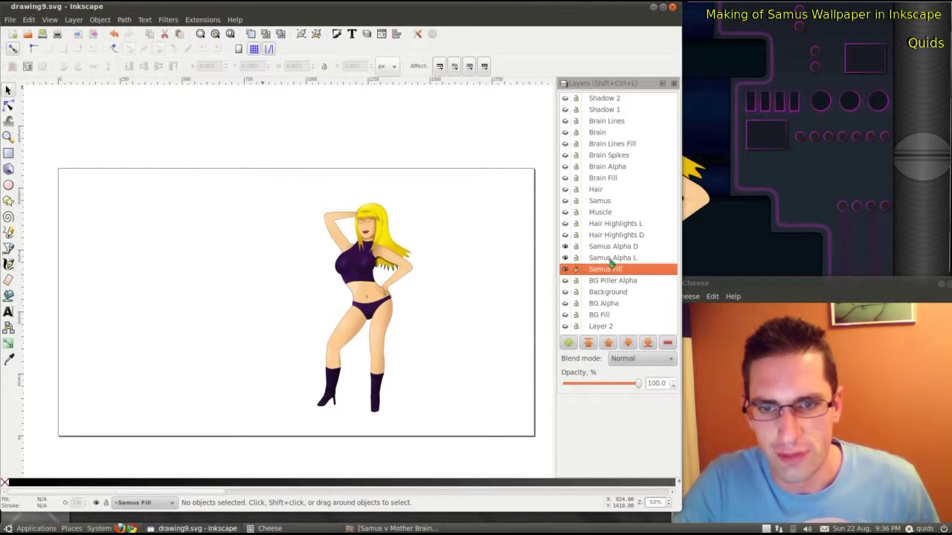
left_click(565, 269)
left_click(565, 258)
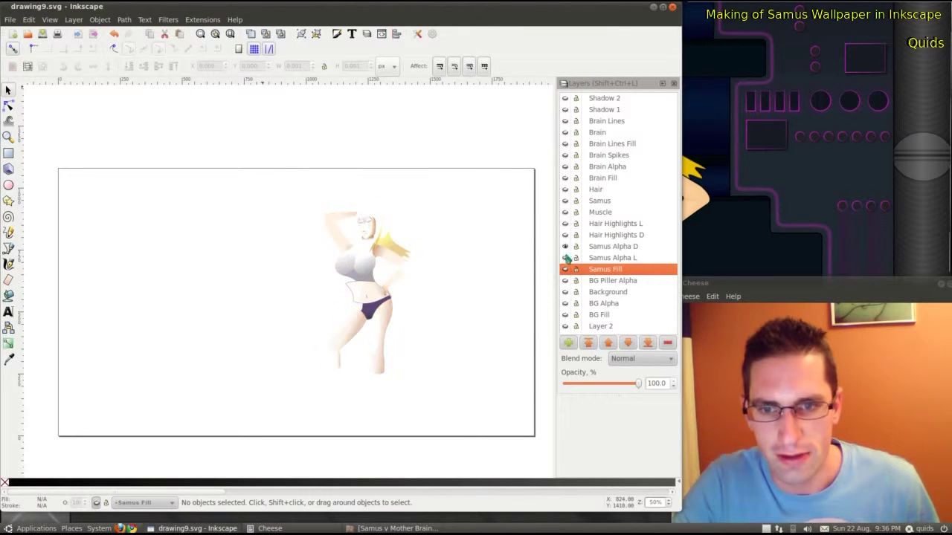
left_click(565, 246)
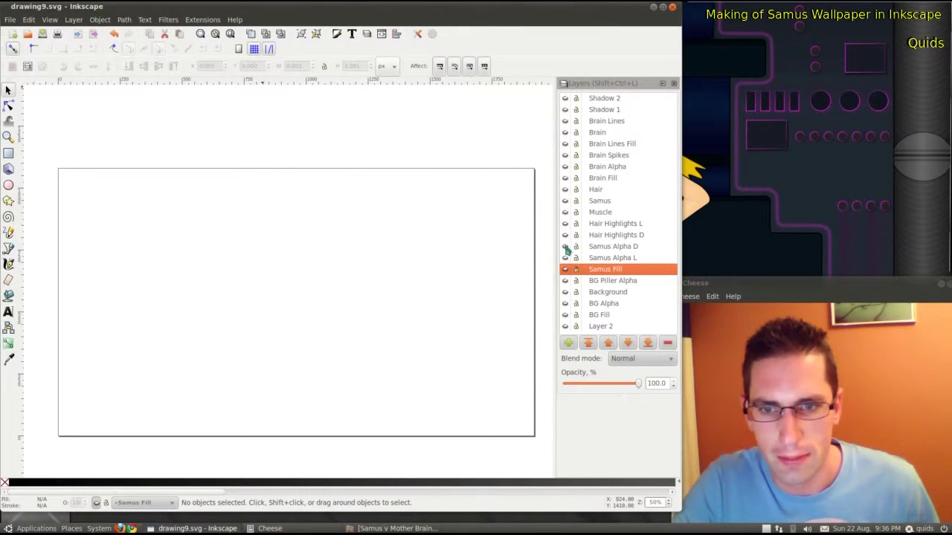
left_click(566, 293)
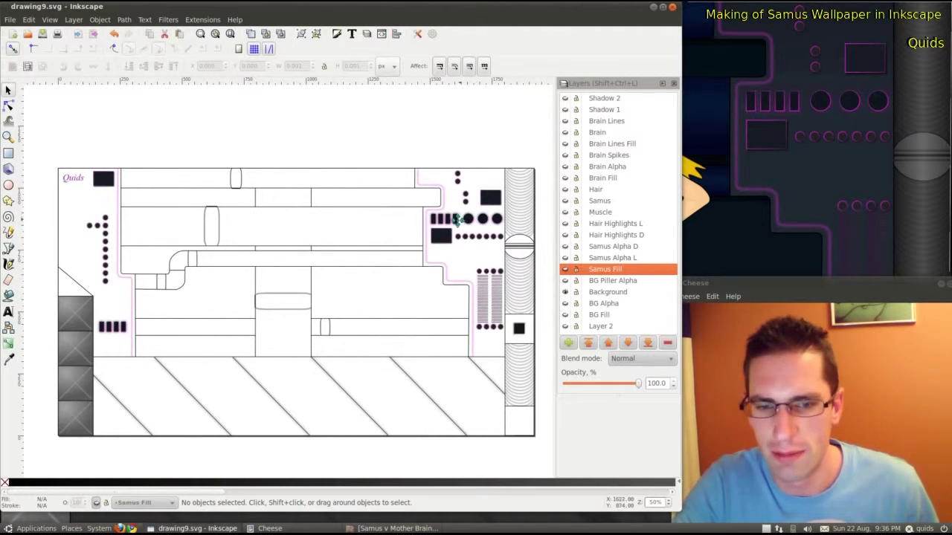
- Drag the left strip's three-tile group aside, then undo the move
left_click(73, 311)
left_click_drag(73, 311, 38, 314)
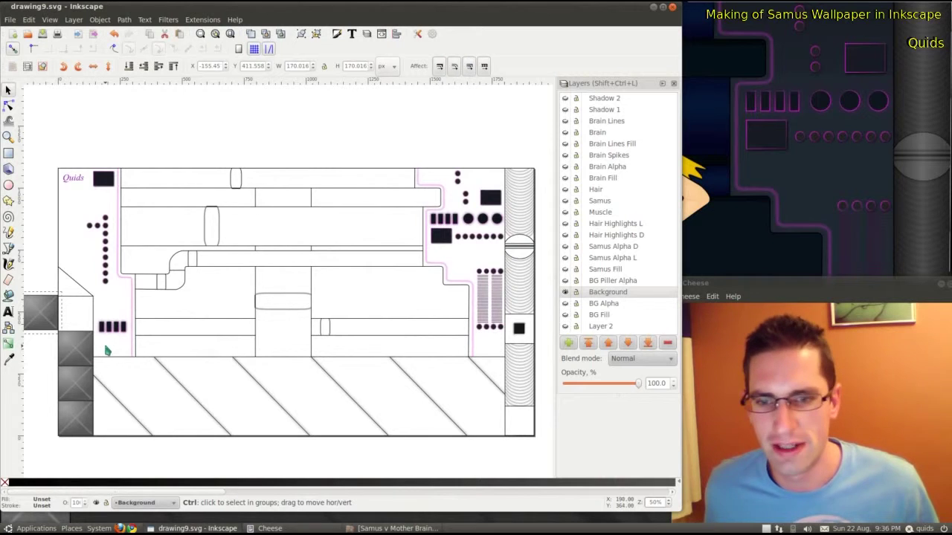
key("ctrl+z")
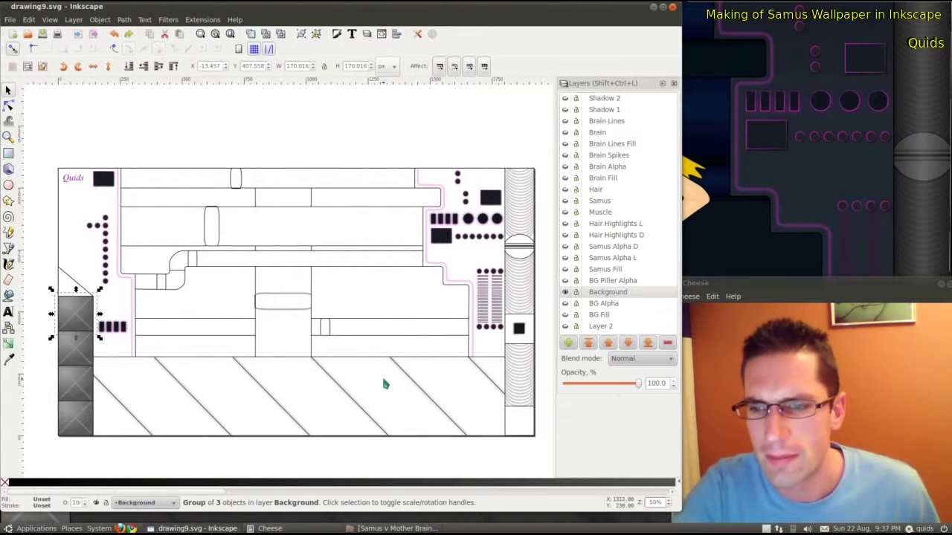
- Show the dark floor band, BG Piller Alpha pillar and dark blue BG Fill layers
left_click(565, 307)
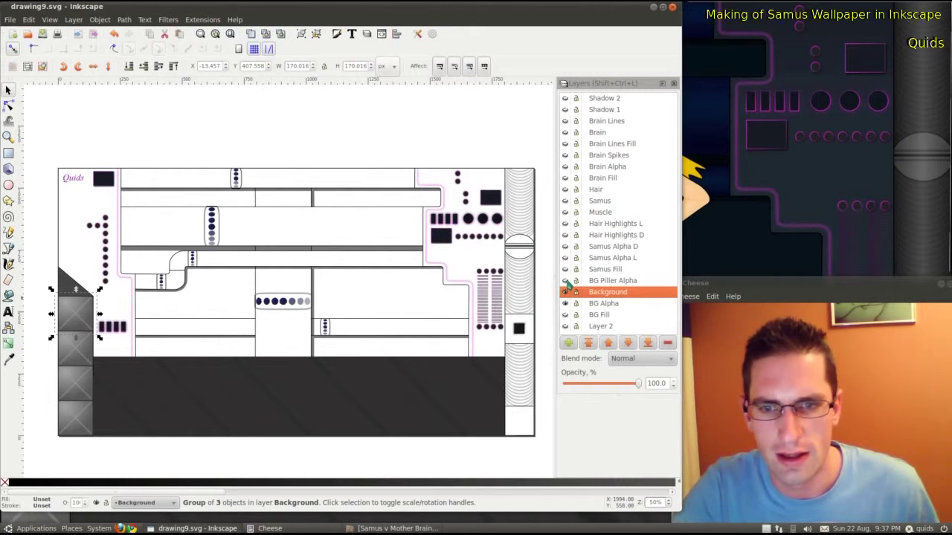
left_click(566, 281)
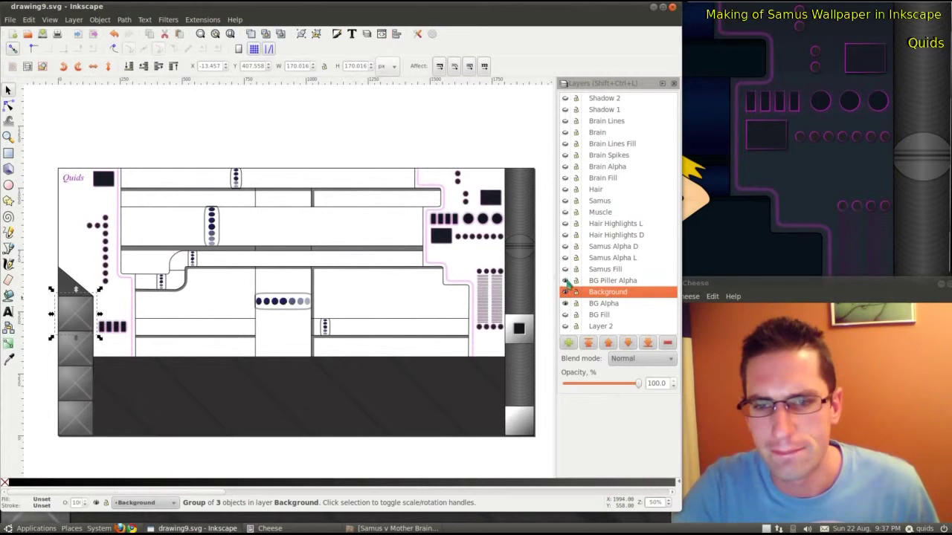
left_click(567, 316)
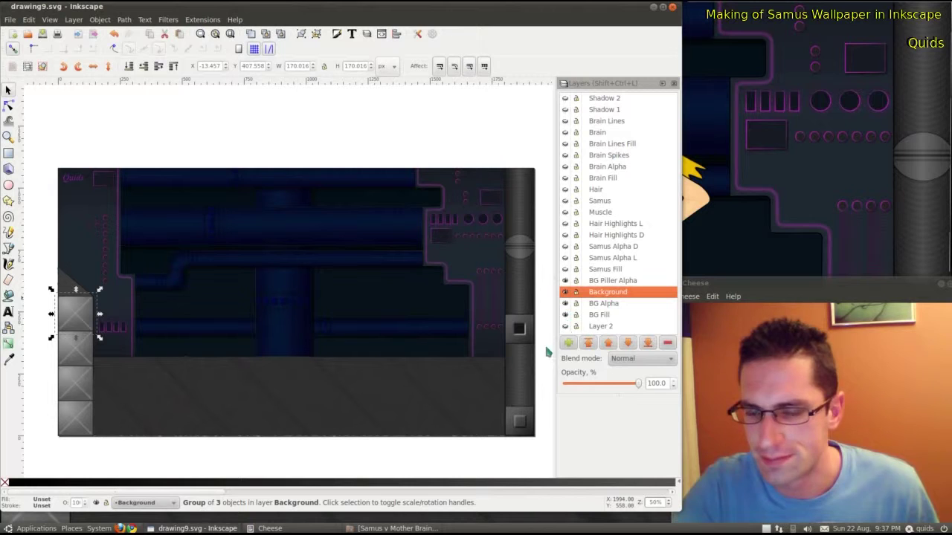
- Browse Filters > Textures without applying one, then toggle BG Piller Alpha and BG Alpha visibility
left_click(170, 22)
mouse_move(246, 214)
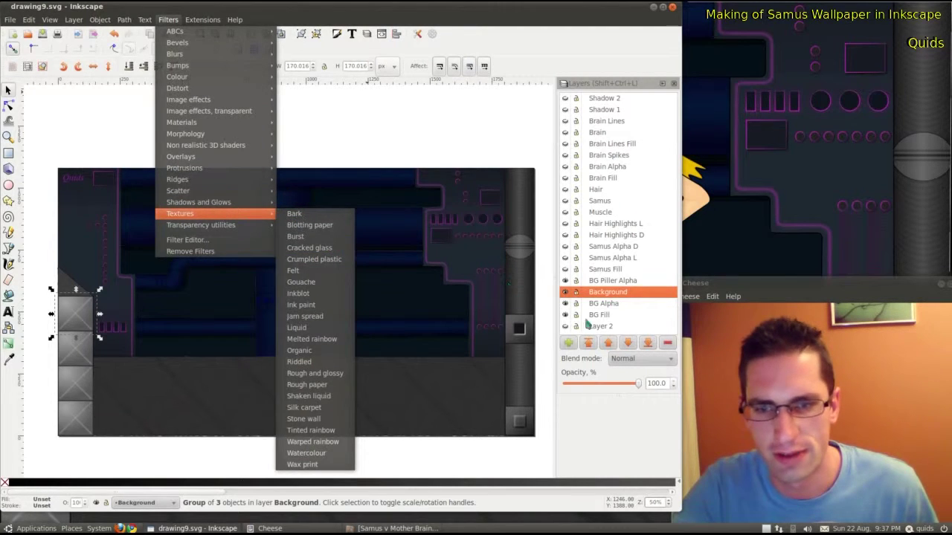
left_click(497, 472)
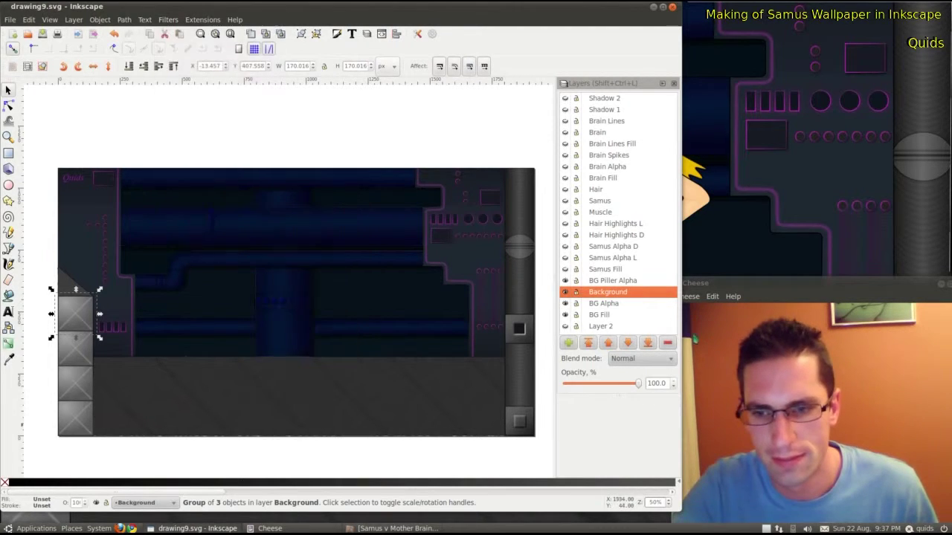
left_click(566, 281)
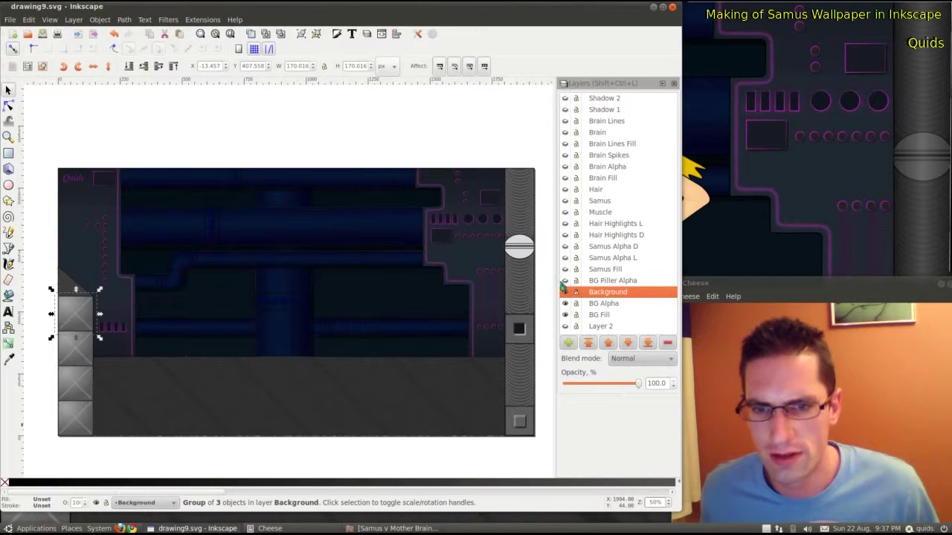
left_click(565, 304)
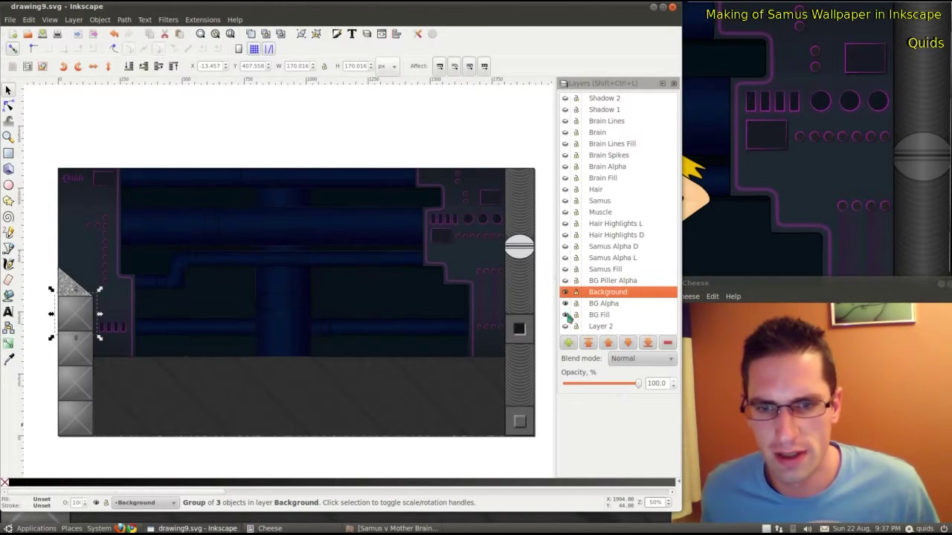
scroll(301, 393, "up", 4)
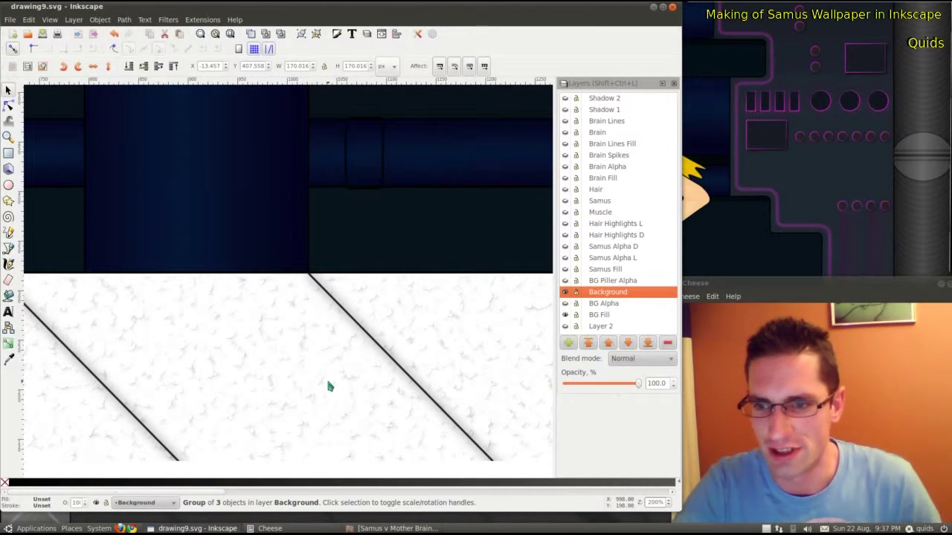
key("1")
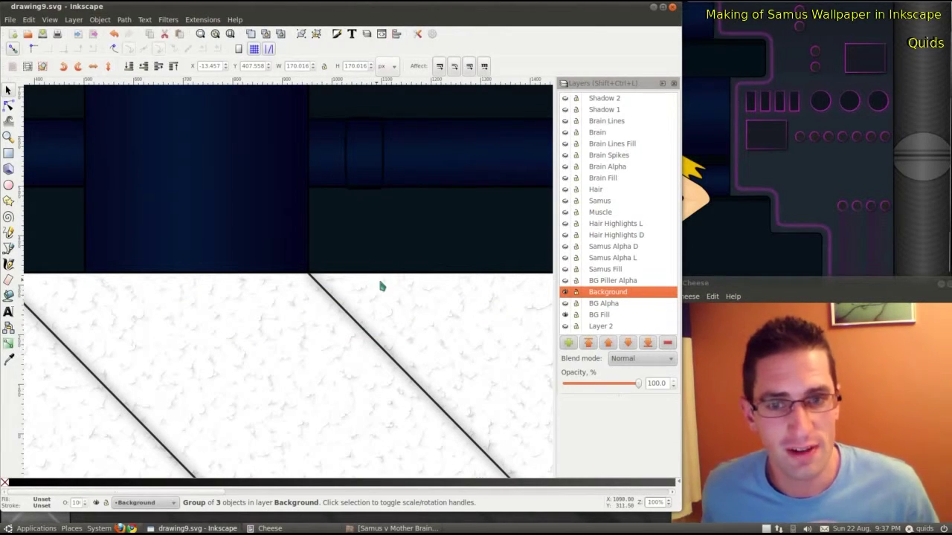
key("minus")
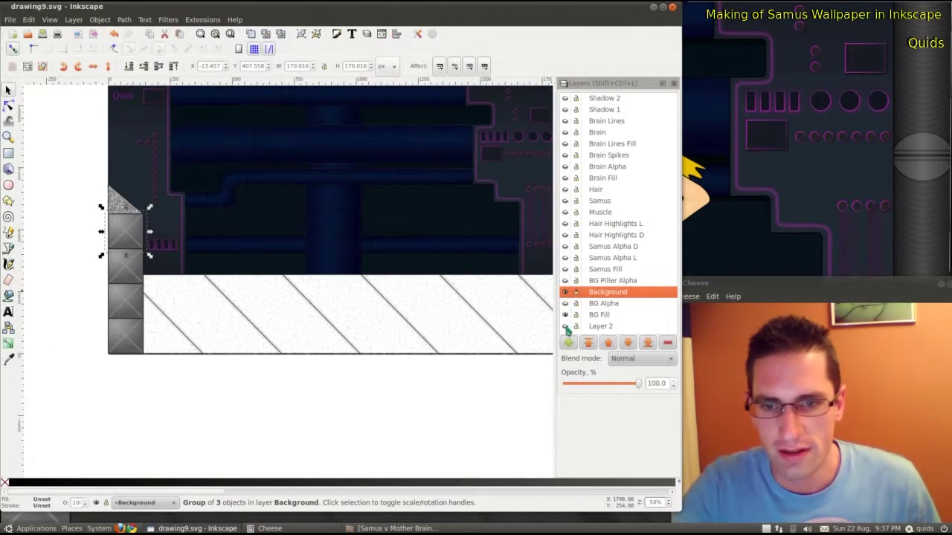
- Show Samus's hidden layers: Samus Fill, Alpha L, Alpha D, Hair Highlights D and L, Muscle and others
left_click(565, 269)
left_click(565, 258)
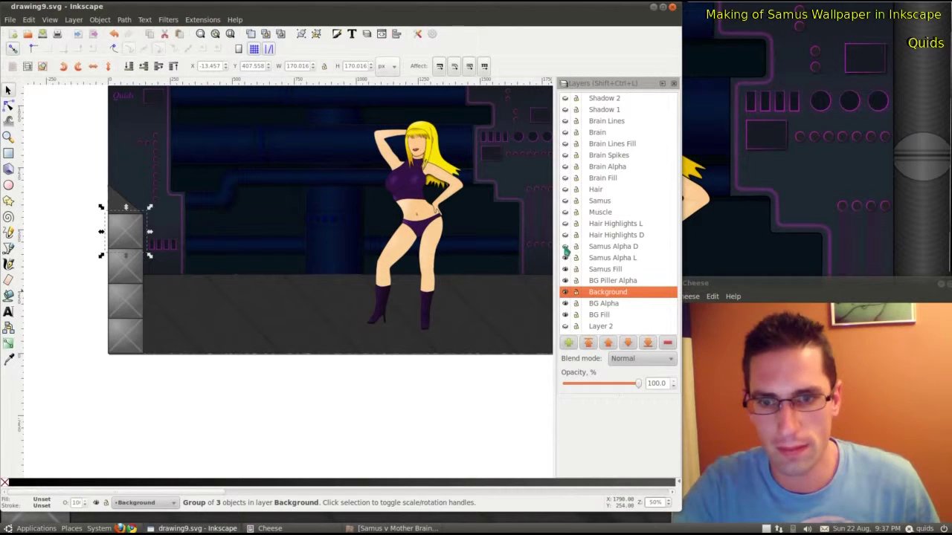
left_click(565, 247)
left_click(565, 235)
left_click(566, 222)
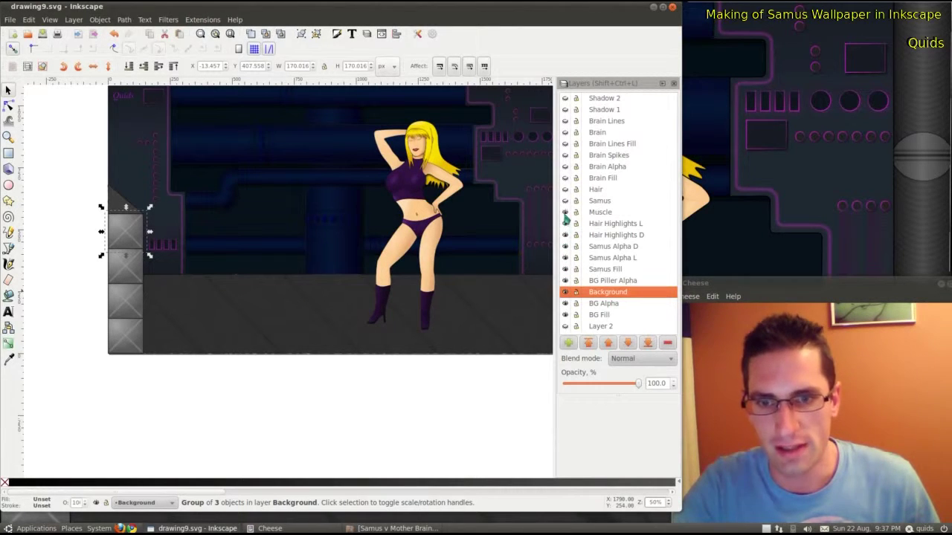
left_click(565, 212)
left_click(565, 201)
left_click(566, 189)
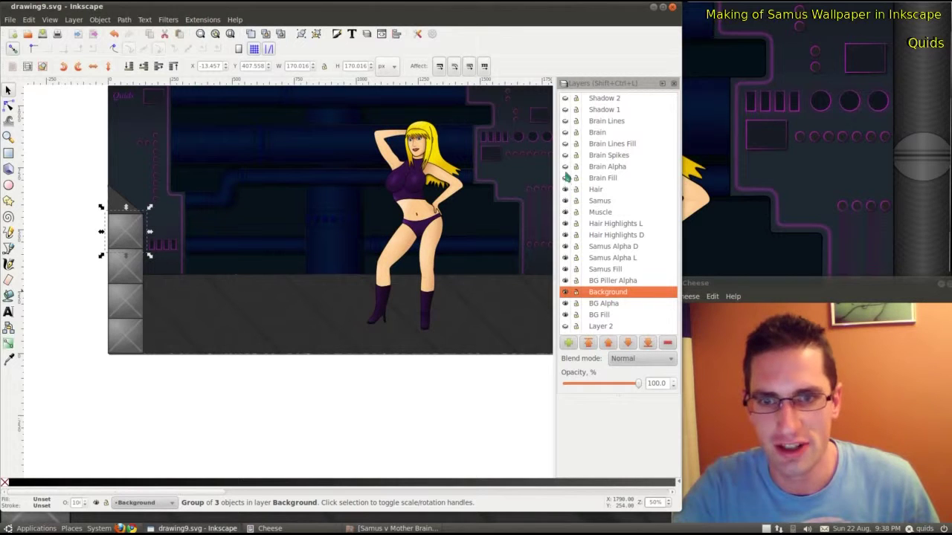
- Show Brain Fill, Brain Alpha, Brain Spikes, Brain Lines Fill, Brain texture, Brain Lines, Shadow 1 and Shadow 2 layers
left_click(565, 178)
left_click(565, 166)
left_click(566, 155)
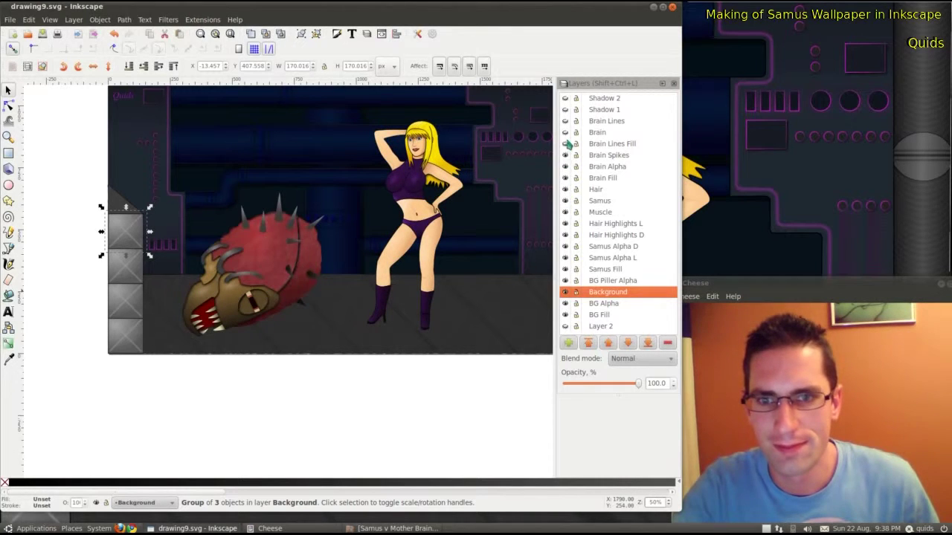
left_click(565, 144)
left_click(566, 132)
left_click(565, 121)
left_click(565, 109)
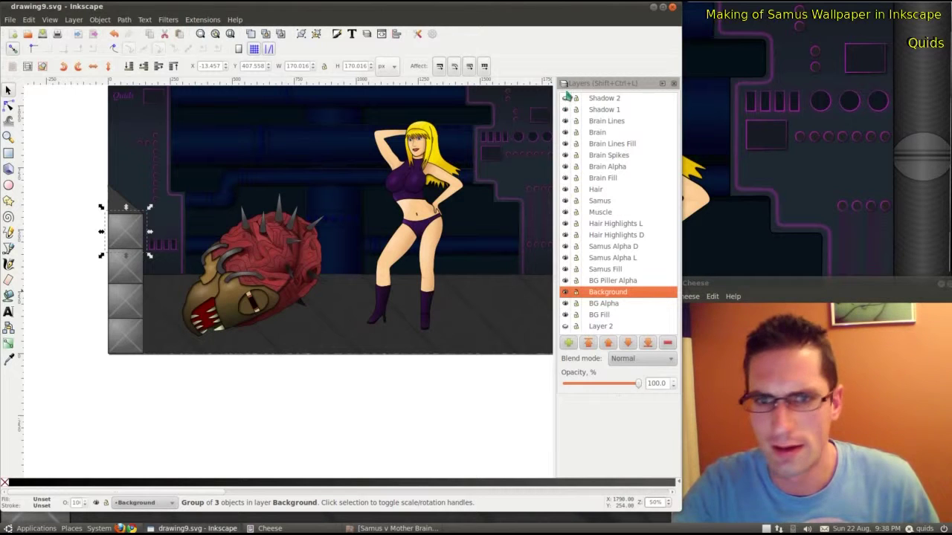
left_click(565, 99)
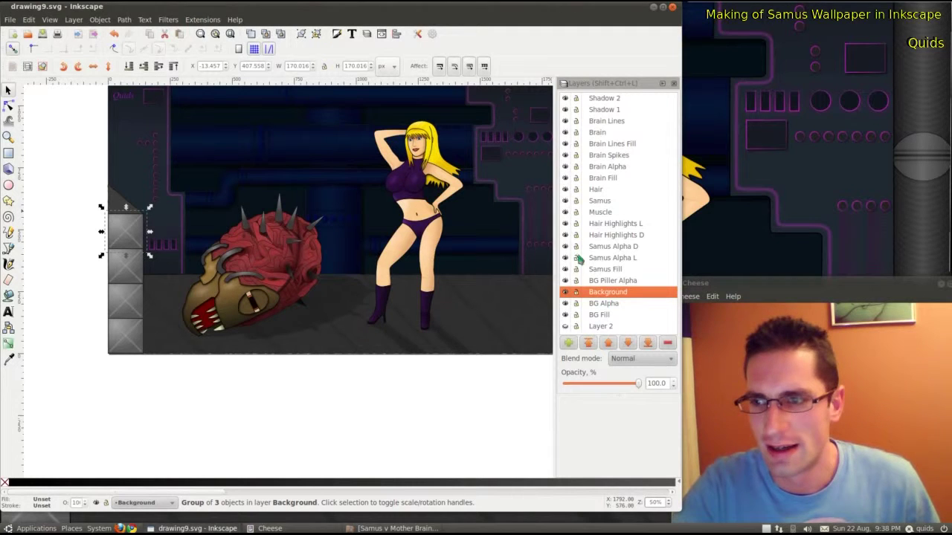
- Deselect the background group, minimise Inkscape and bring the Samus v Mother Brain folder forward
scroll(348, 409, "up", 1)
left_click(374, 420)
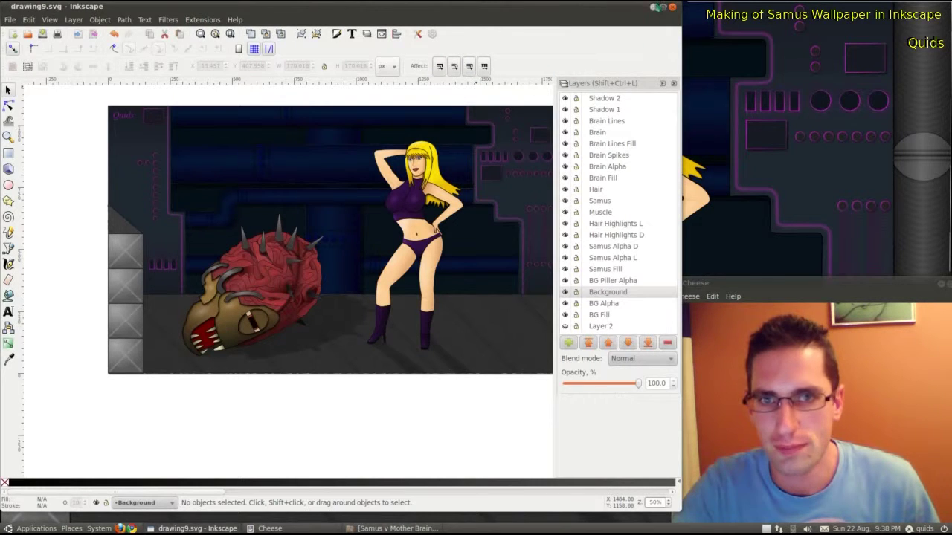
left_click(654, 7)
left_click(396, 528)
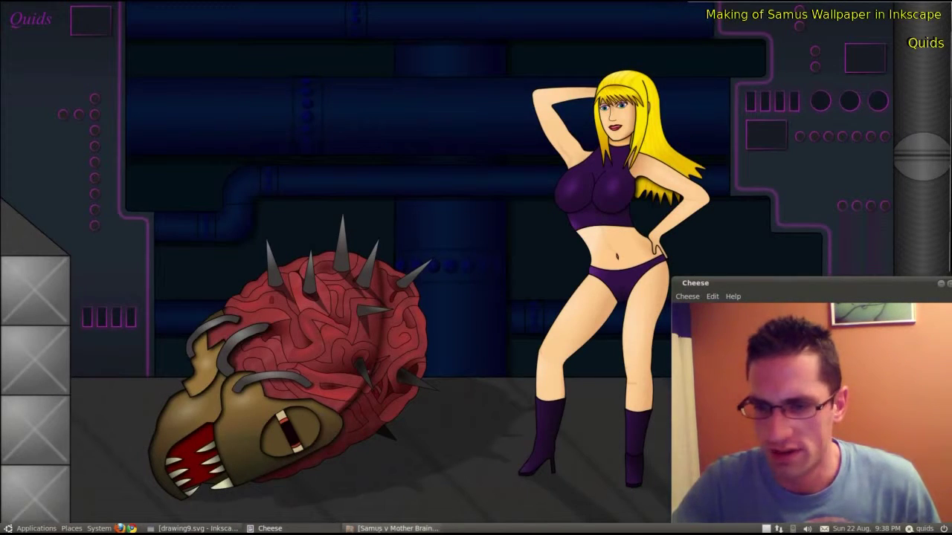
scroll(172, 249, "down", 2)
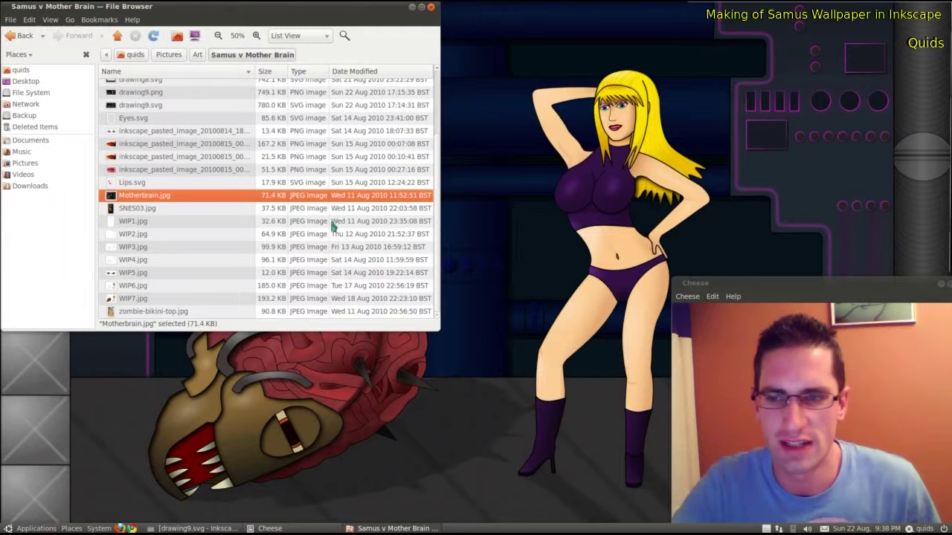
- View the early line sketch WIP1.jpg in the image viewer, then close it
double_click(172, 221)
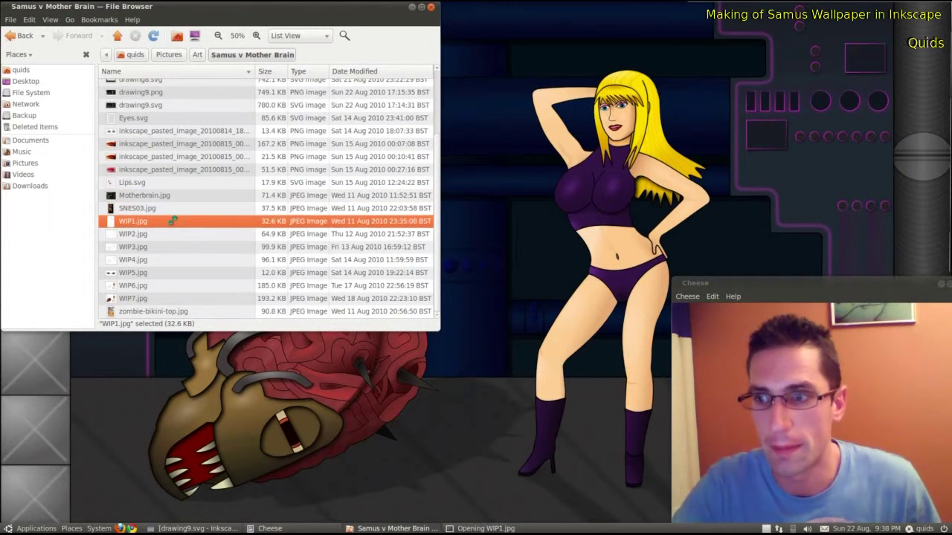
left_click_drag(462, 74, 439, 47)
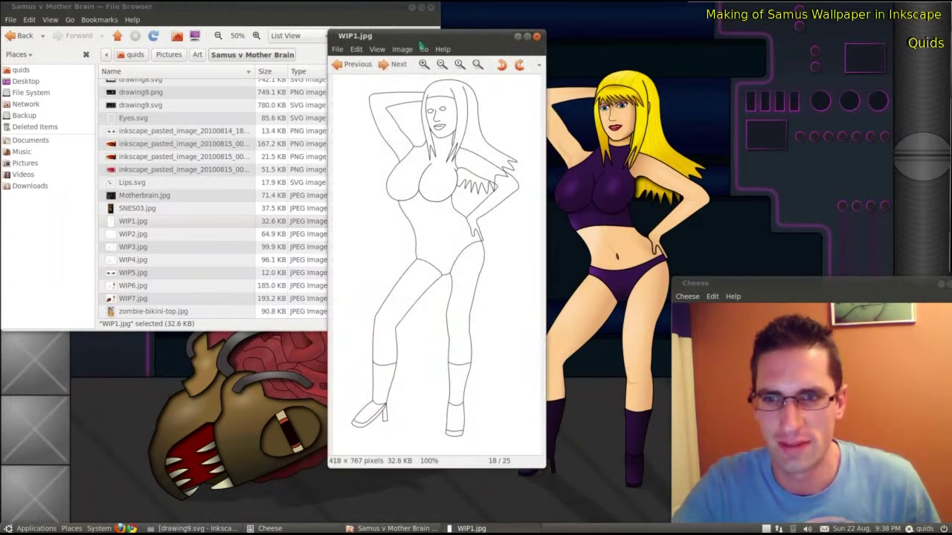
left_click(536, 37)
- Open WIP2.jpg in Eye of GNOME and move its window up-left
double_click(133, 235)
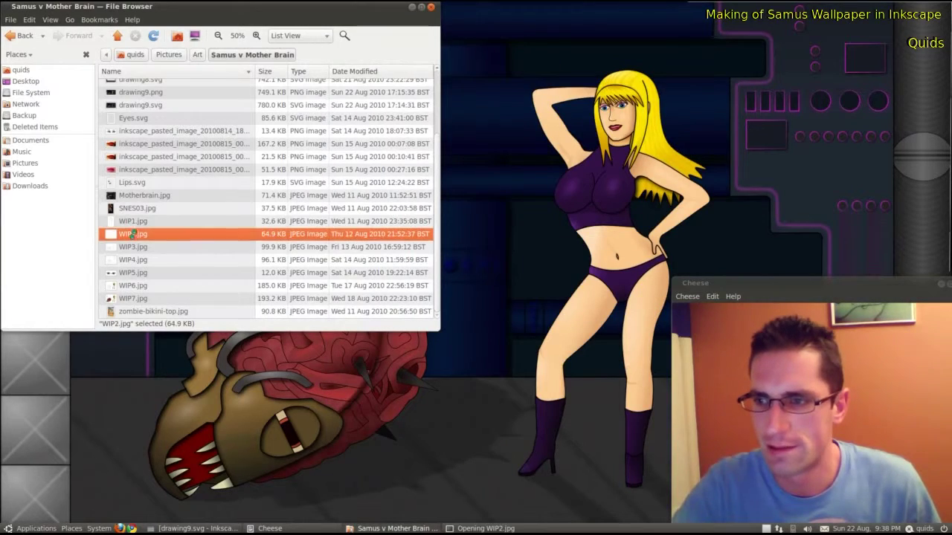
left_click_drag(459, 77, 289, 32)
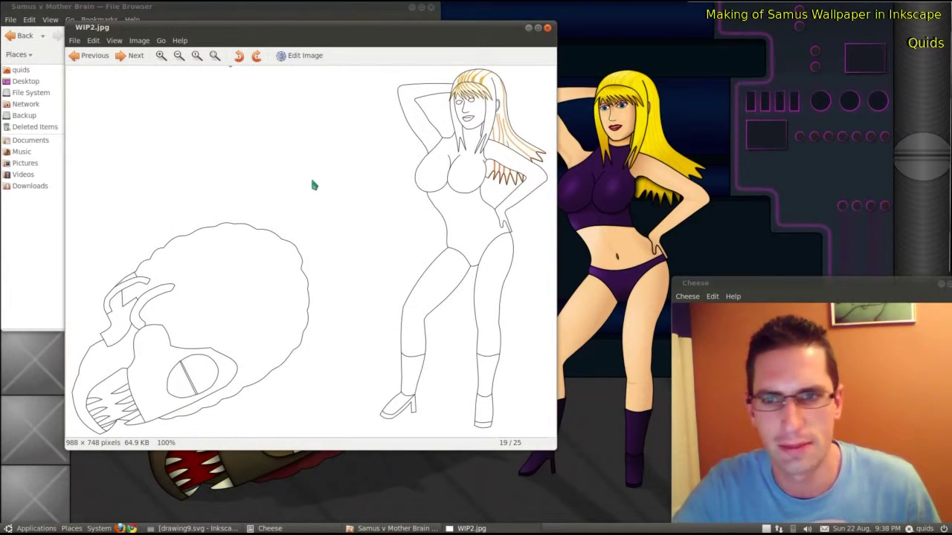
- Step through WIP3 and WIP4 to WIP5.jpg, the blue-eyes close-up
key("Right")
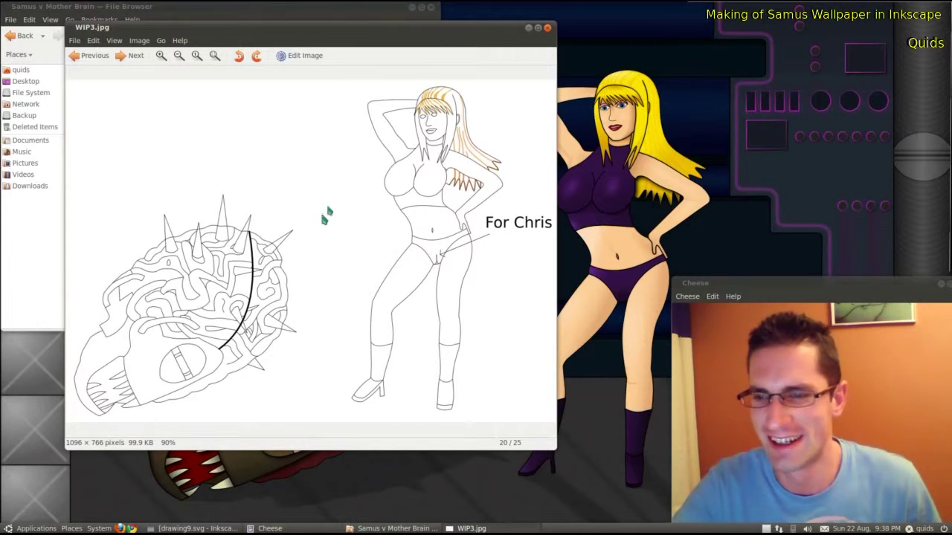
key("Right")
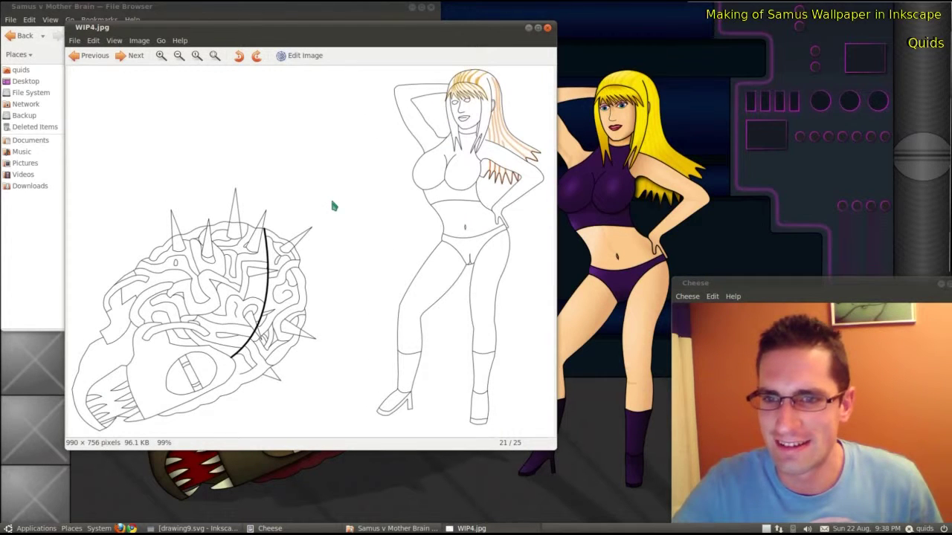
key("Left")
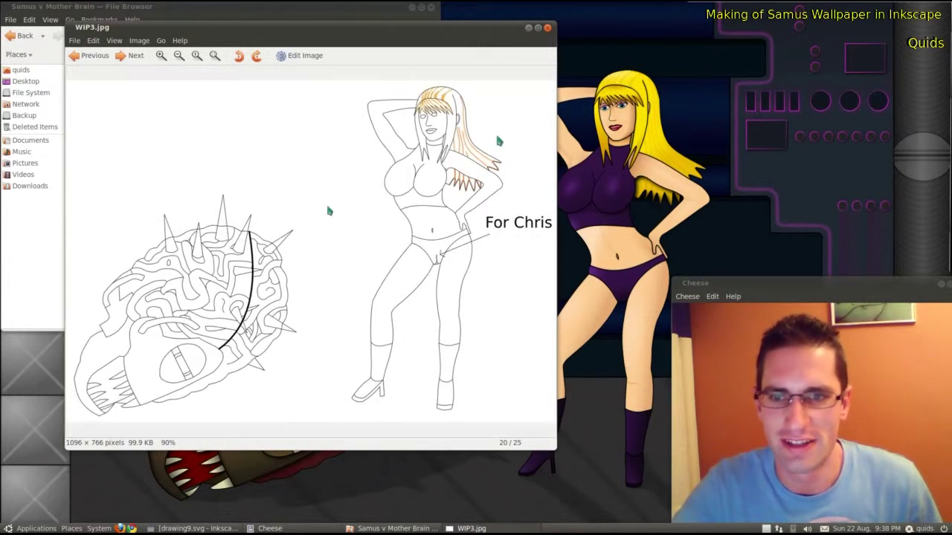
key("Right")
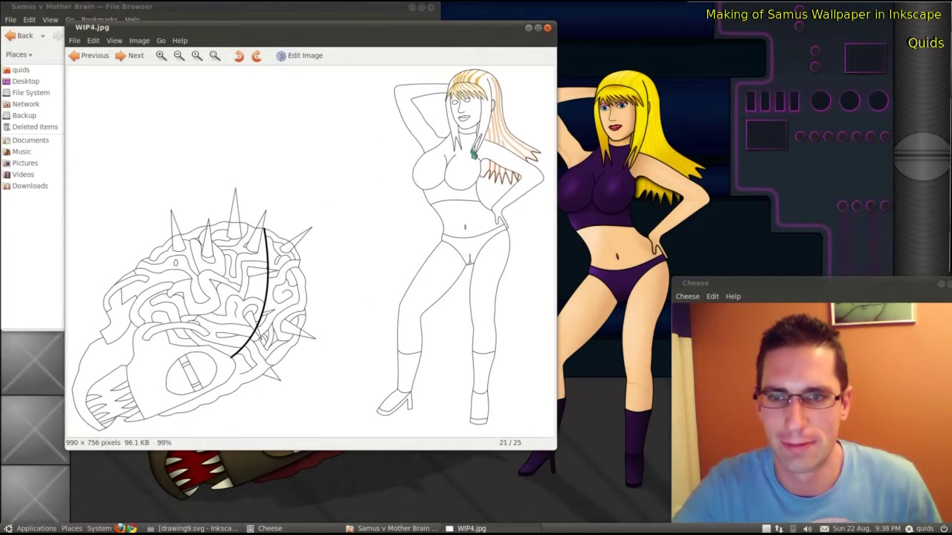
key("Right")
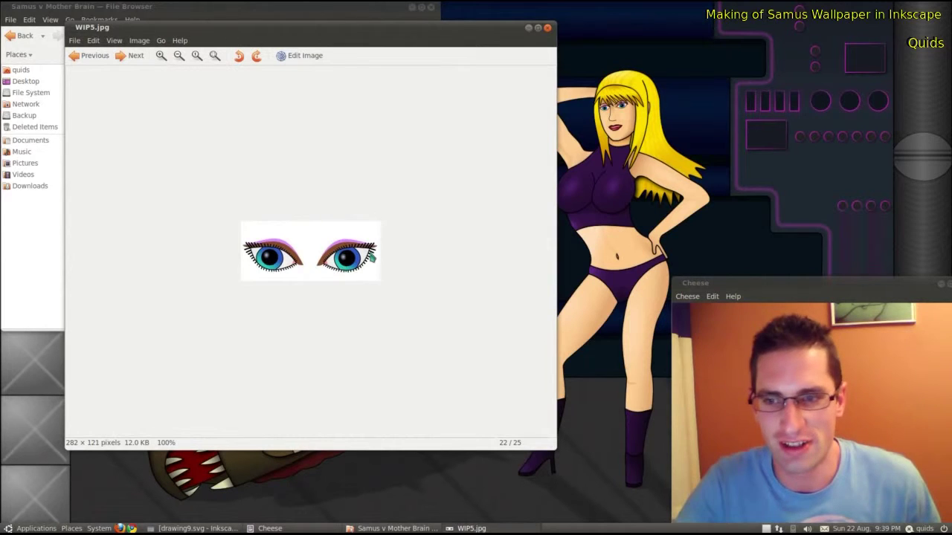
- Advance through WIP6, WIP7 and zombie-bikini-top.jpg, then close the image viewer
key("Right")
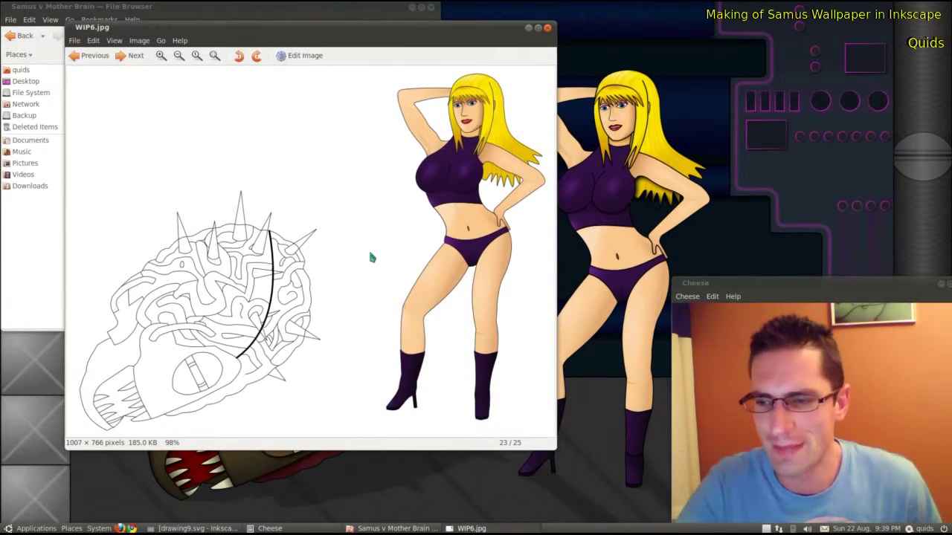
key("Right")
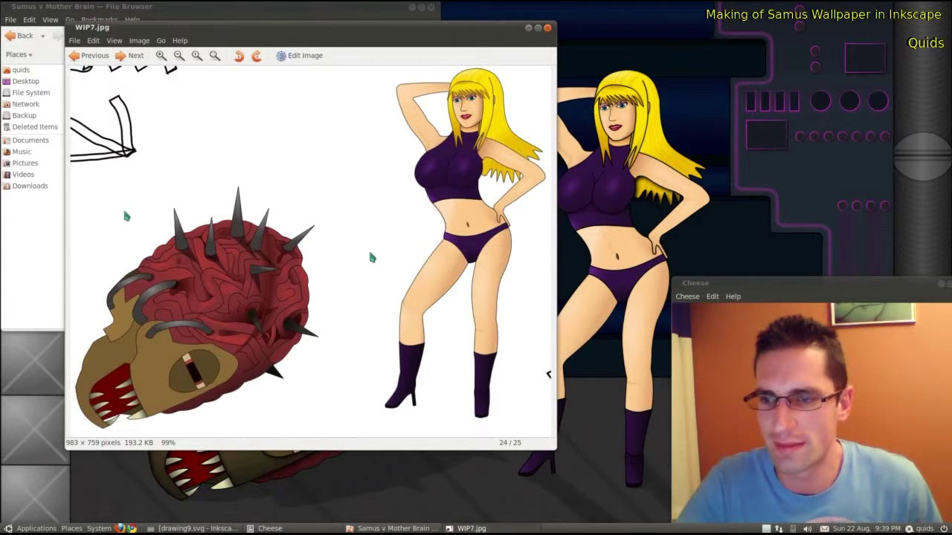
key("Right")
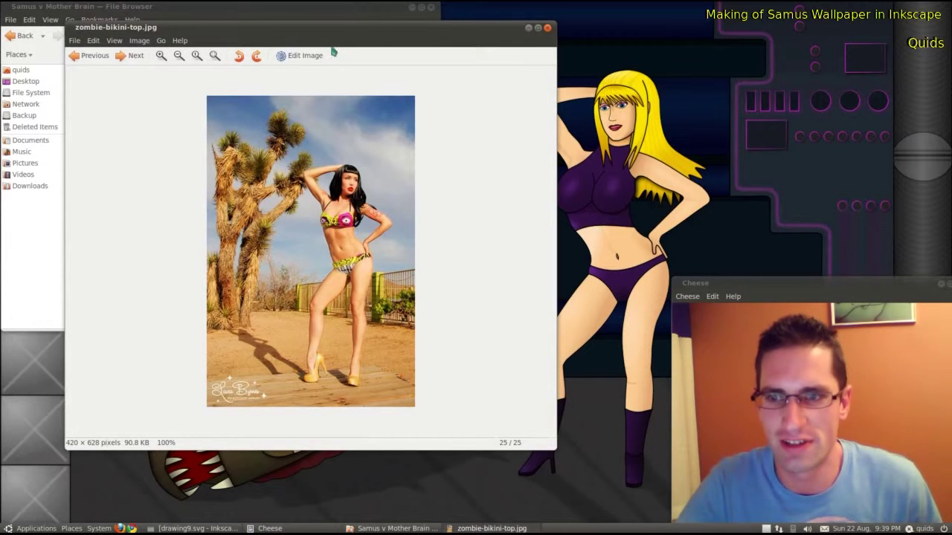
left_click_drag(339, 30, 350, 21)
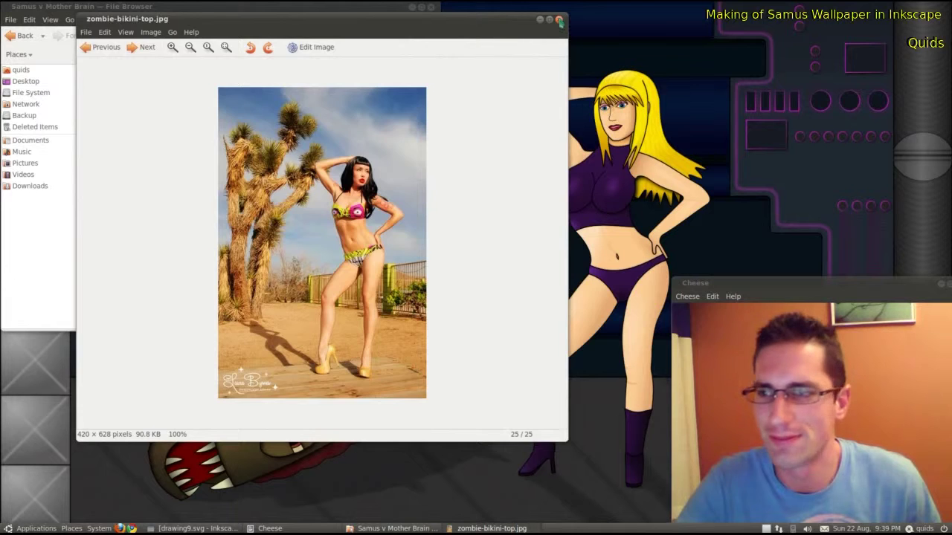
left_click(559, 20)
- Scroll up the Samus v Mother Brain folder listing in Nautilus
scroll(232, 229, "up", 1)
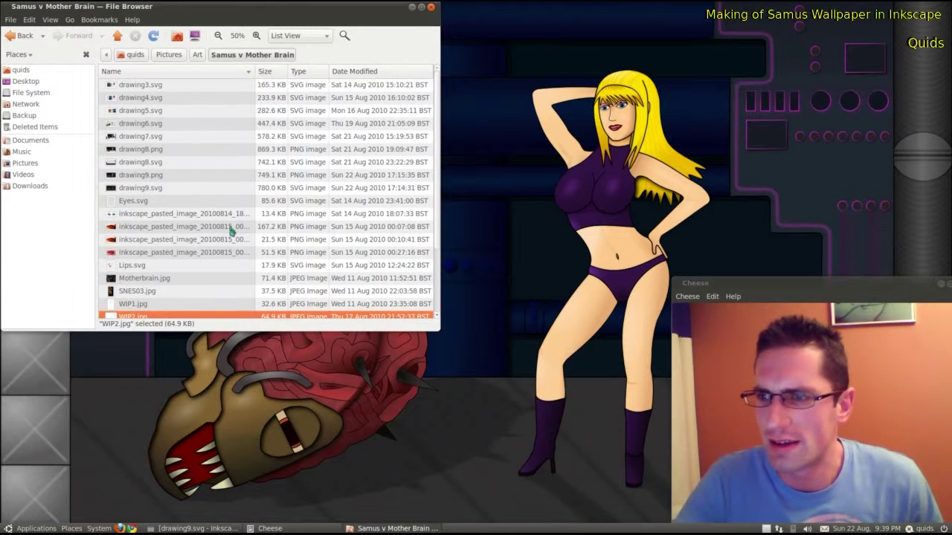